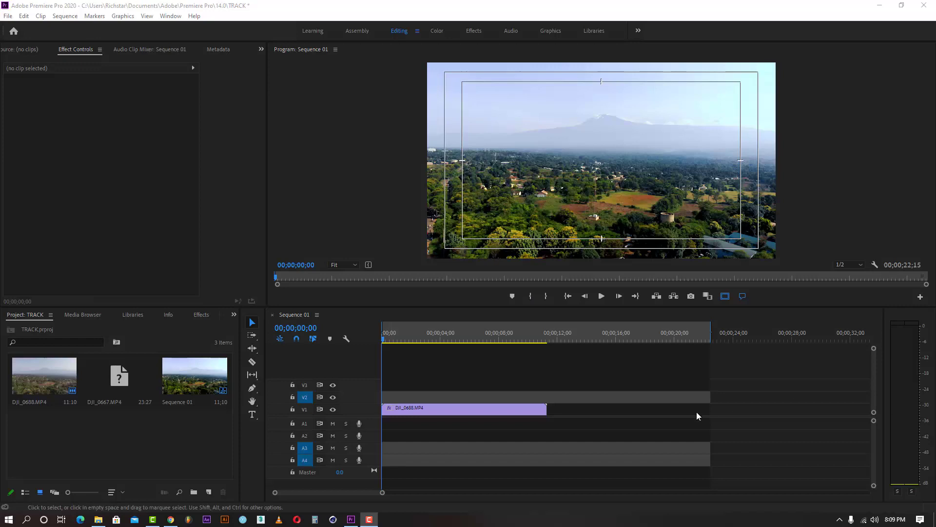
- Add a KILIMANJARO text title over the DJI_0688.MP4 footage, starting from timecode 00;00;04;15
click(483, 412)
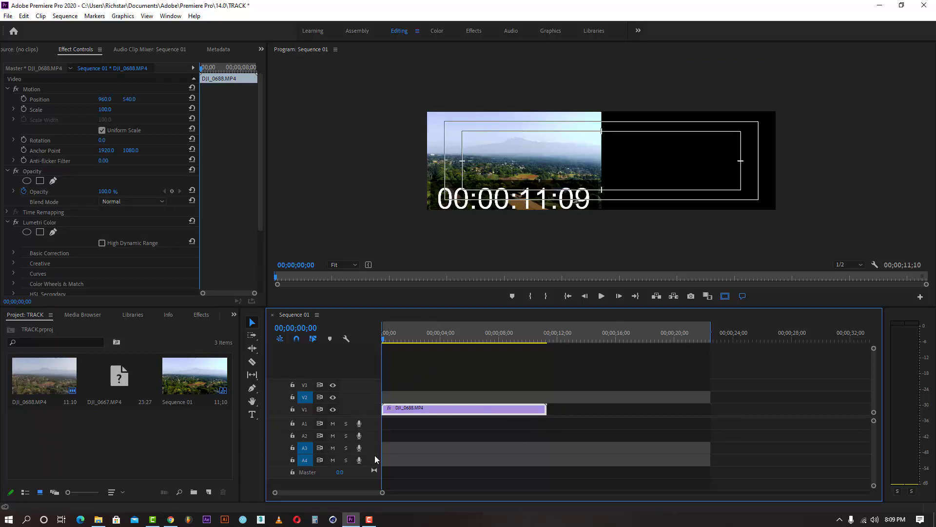
click(448, 333)
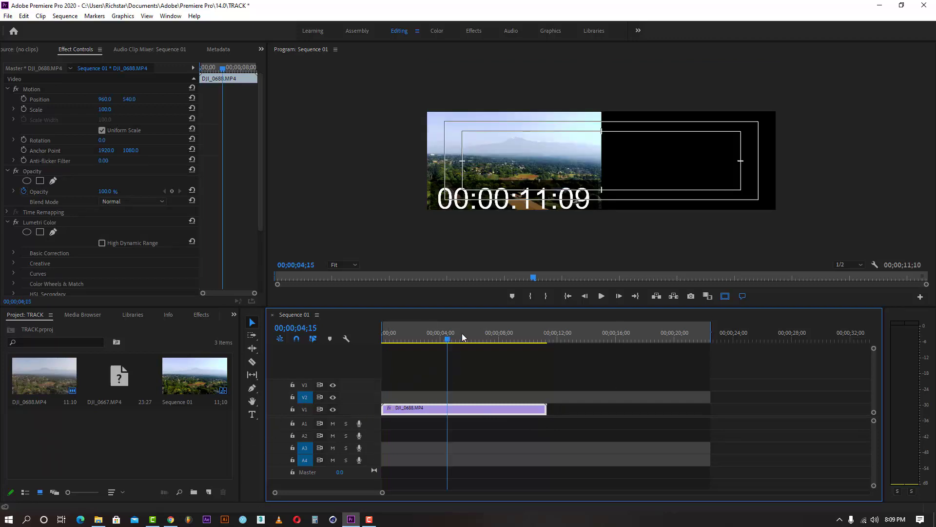
click(253, 413)
click(536, 156)
text(KILIMANJARO)
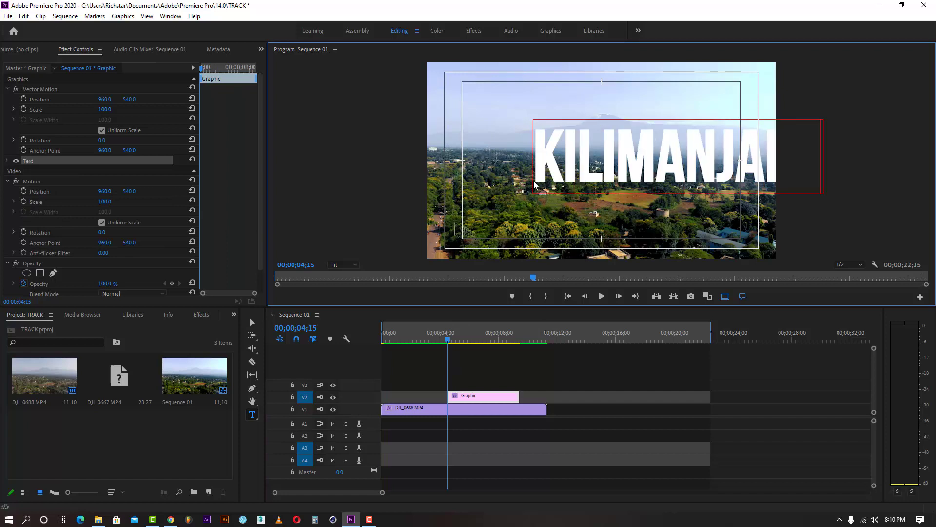
- Centre the KILIMANJARO title in the frame and extend both ends of its clip to span the whole DJI_0688.MP4 clip
click(252, 322)
drag(661, 169, 580, 174)
drag(449, 395, 383, 395)
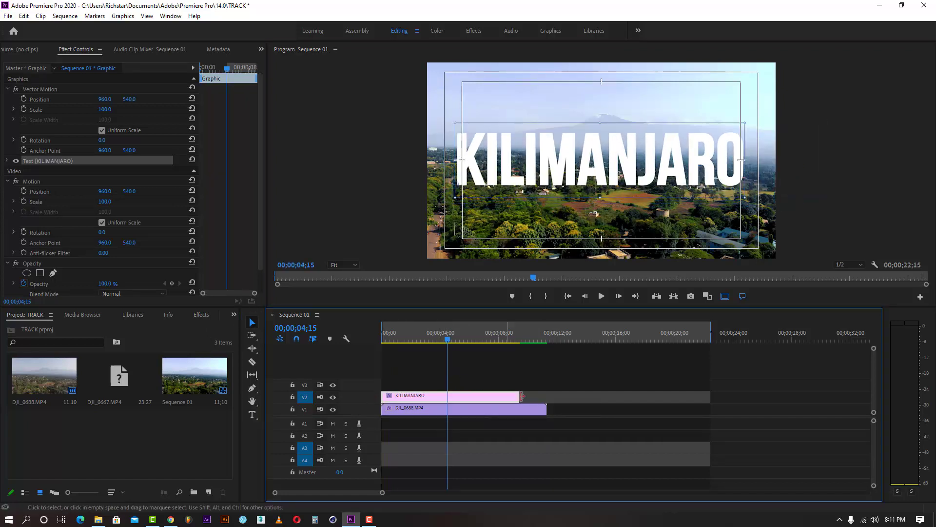
drag(519, 396, 550, 396)
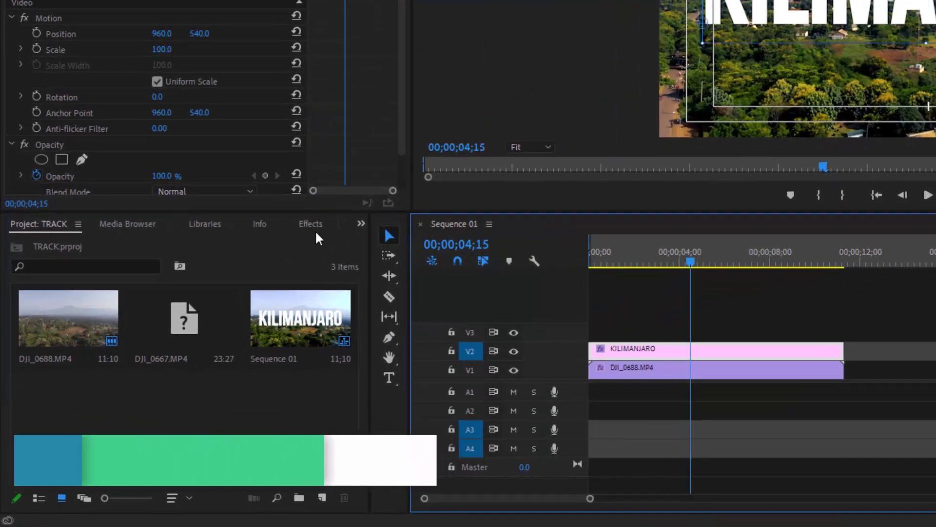
- Find the Track Matte Key effect and apply it to the DJI_0688.MP4 clip on track V1
click(201, 314)
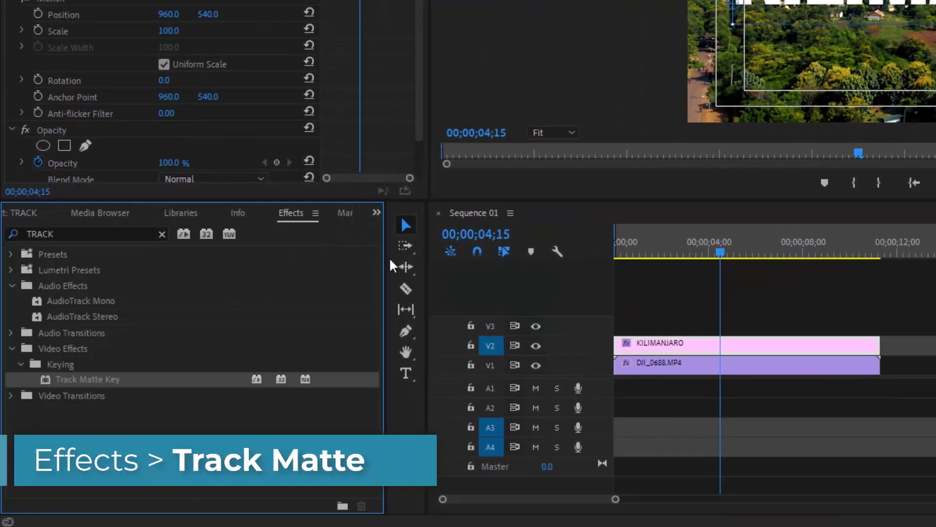
click(89, 228)
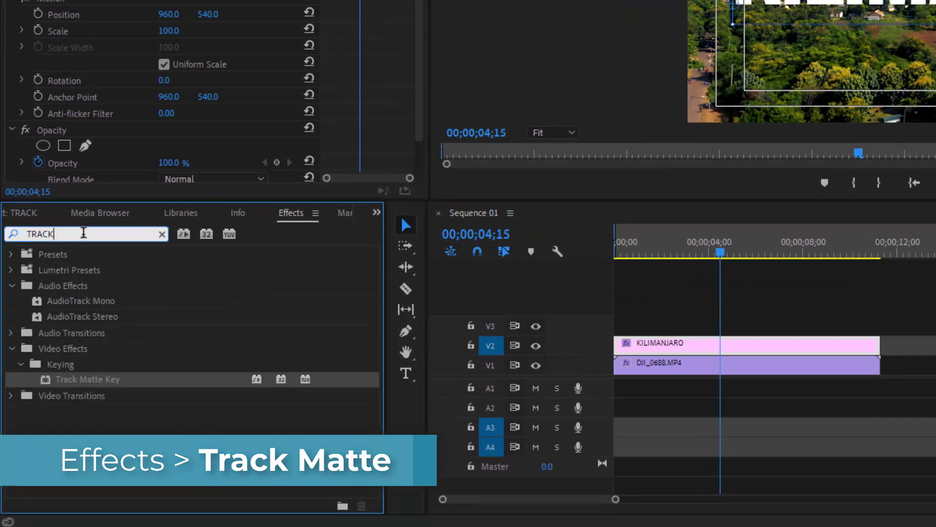
drag(68, 380, 700, 370)
drag(435, 412, 435, 414)
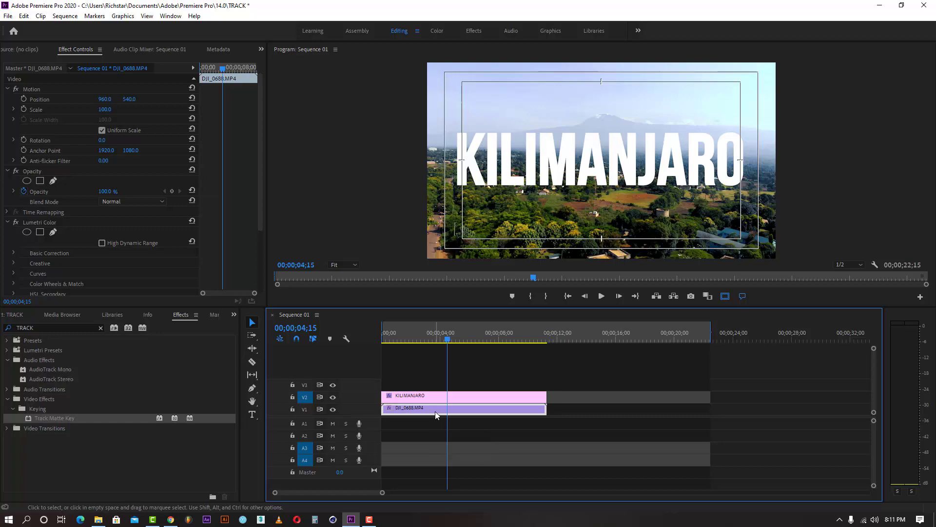
- Set the footage's Track Matte Key matte to Video 2, the track holding the title
drag(260, 210, 250, 278)
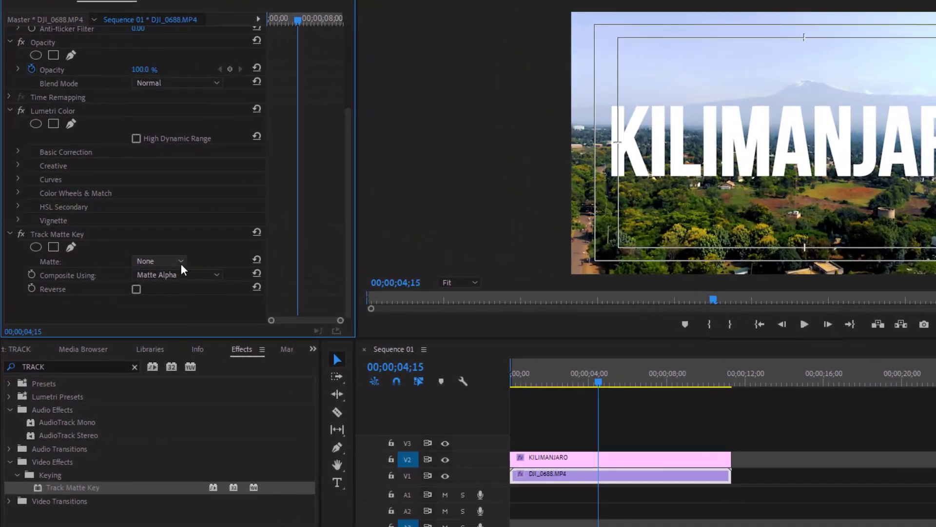
click(141, 251)
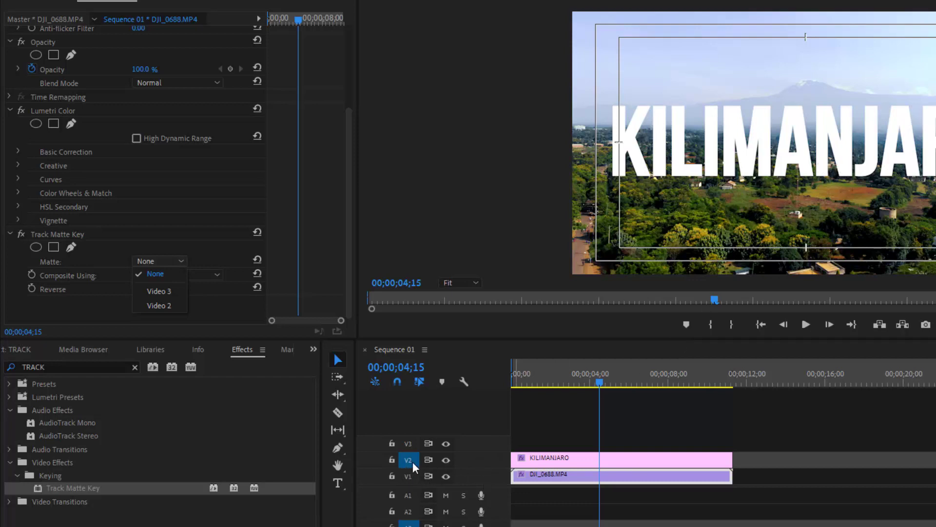
click(161, 305)
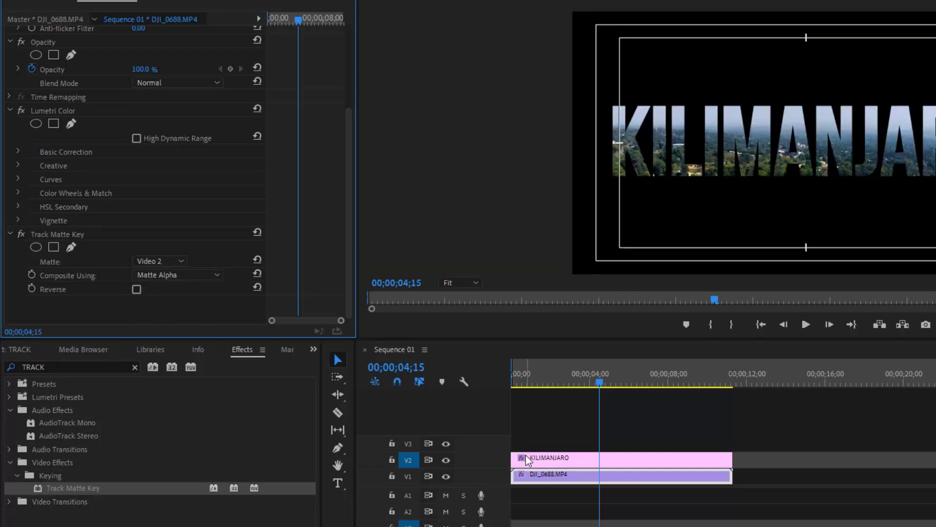
- Move the KILIMANJARO title clip up to track V3 and set the footage's Track Matte Key matte to Video 3
drag(526, 455, 550, 450)
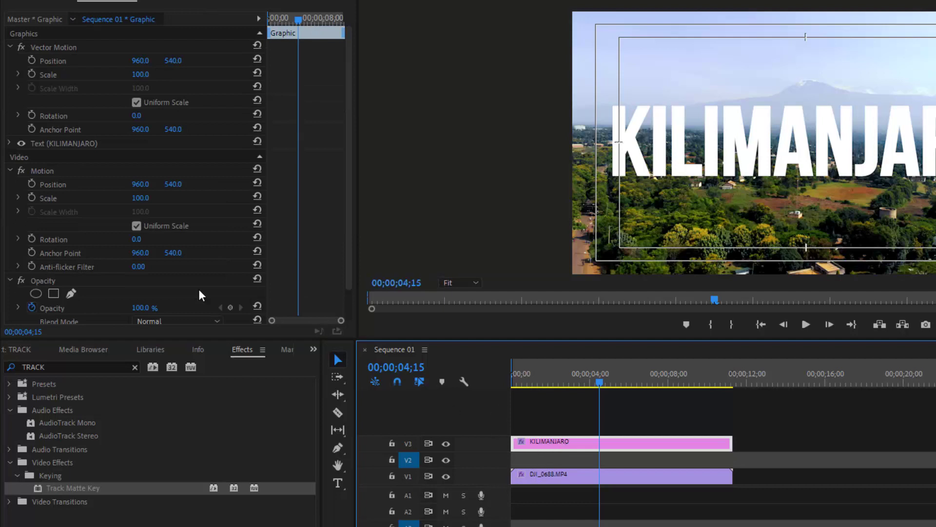
scroll(190, 281, down, 2)
click(536, 475)
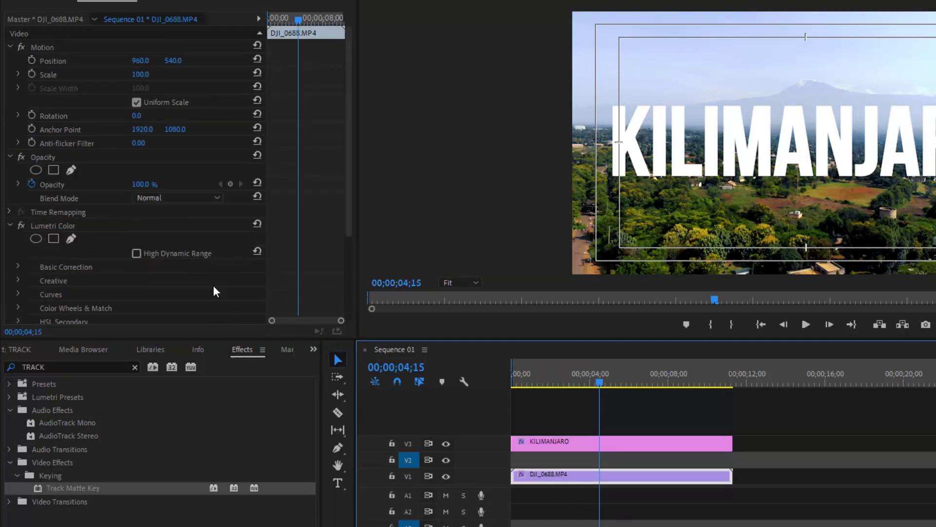
scroll(206, 277, down, 2)
scroll(197, 285, down, 1)
click(178, 298)
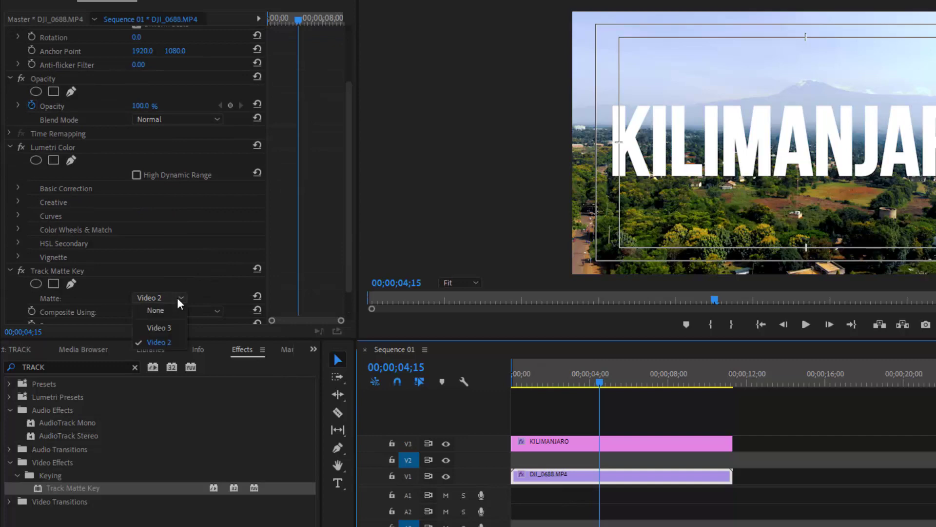
click(168, 327)
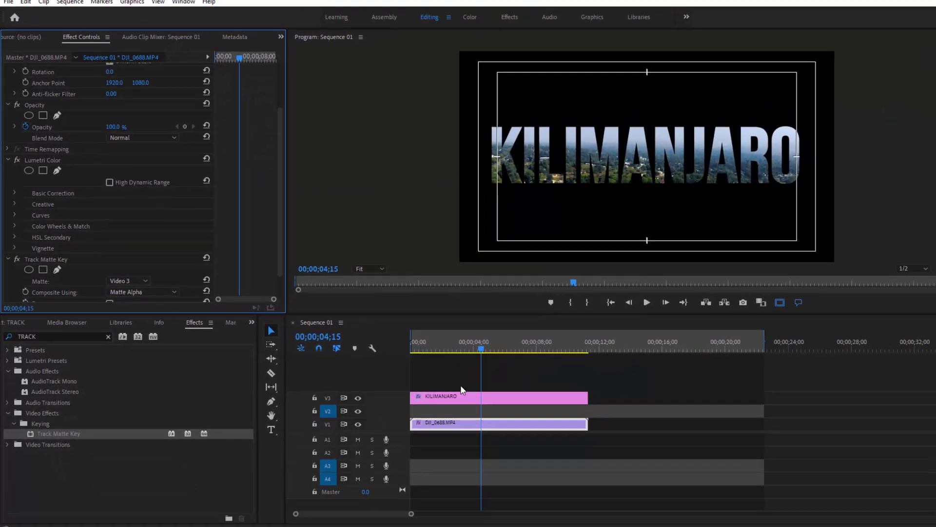
- Enable Vector Motion Scale and Position keyframing for the KILIMANJARO title at 00;00;00;00
drag(455, 351, 518, 342)
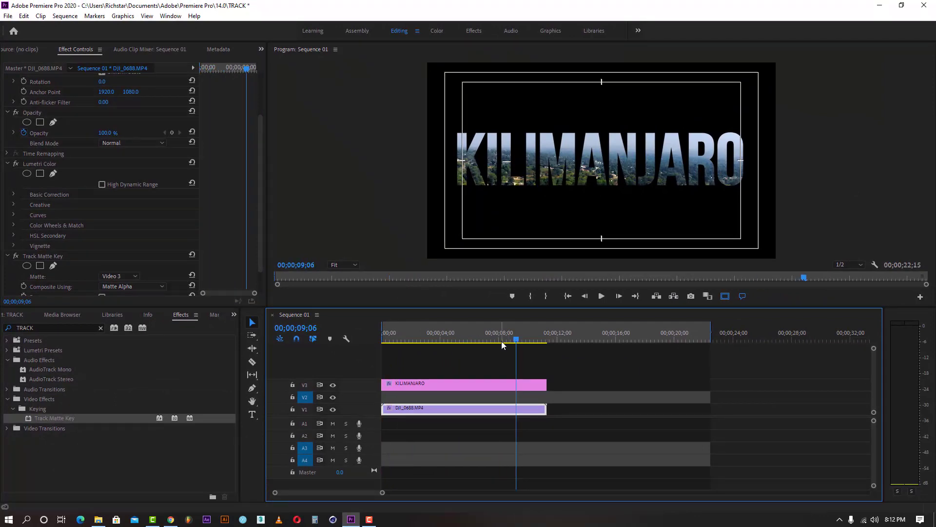
click(523, 385)
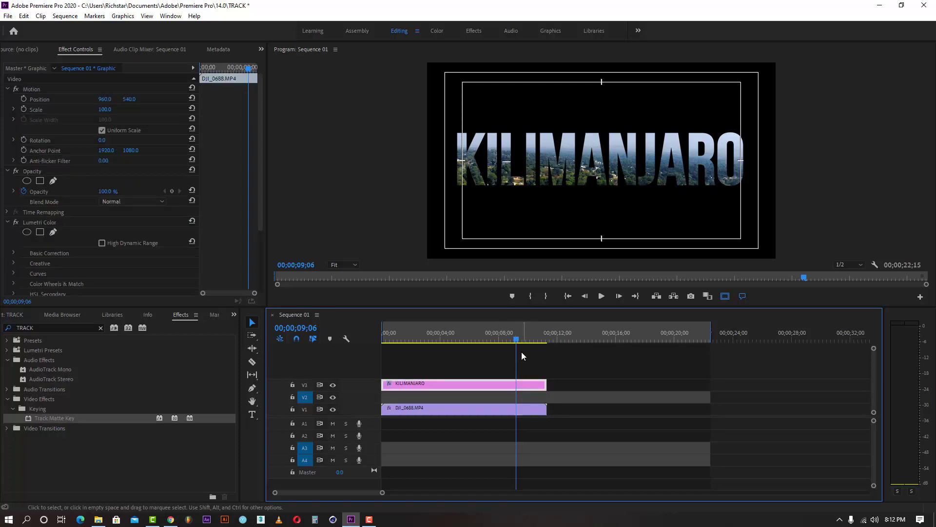
drag(518, 343, 381, 344)
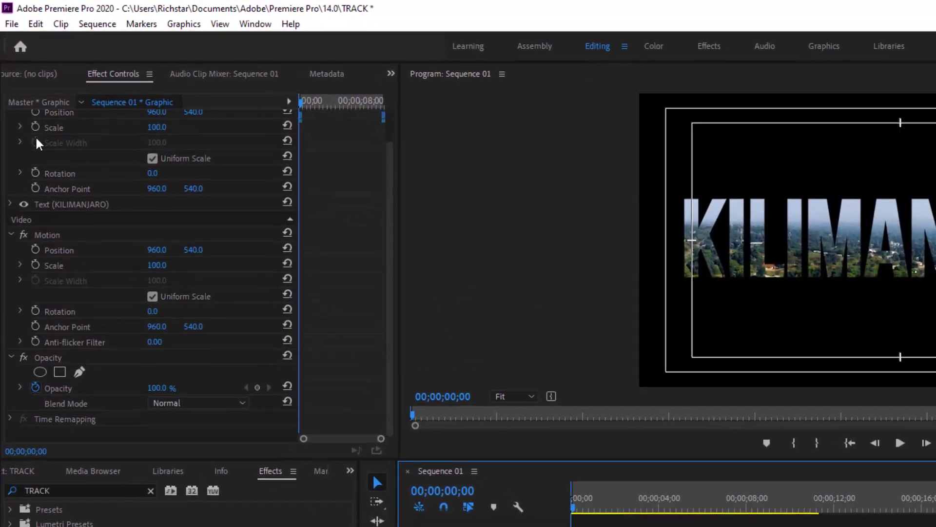
click(38, 132)
click(39, 116)
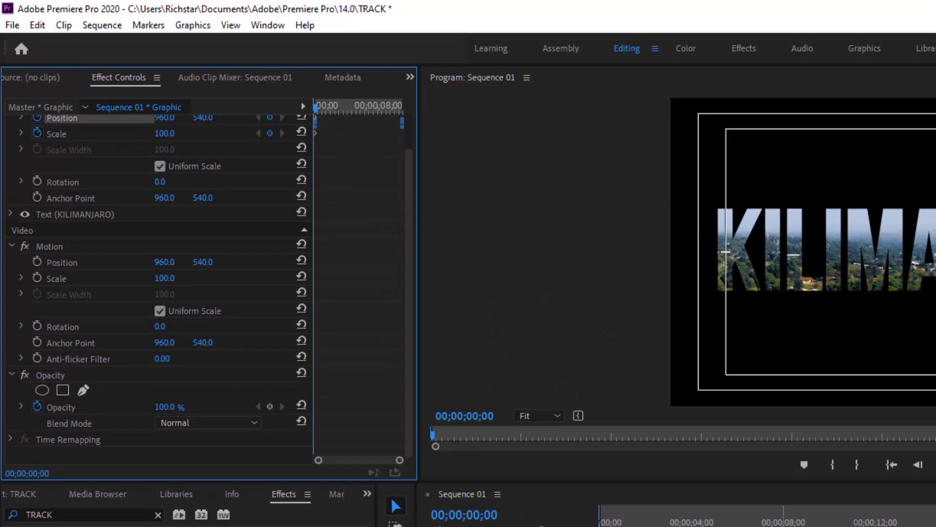
- Add a Vector Motion Scale keyframe of 4121 to the KILIMANJARO title at 00;00;05;26
click(783, 526)
drag(782, 526, 735, 526)
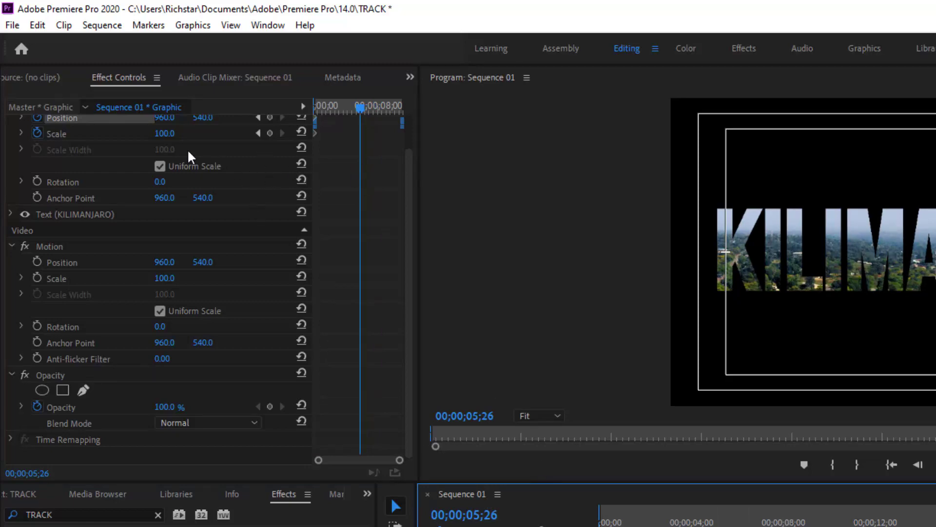
drag(171, 137, 303, 136)
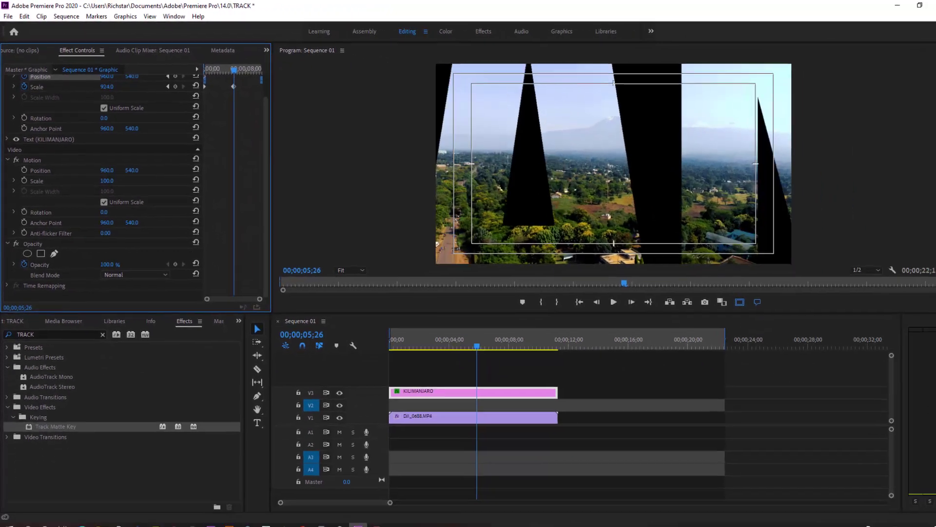
drag(190, 87, 389, 87)
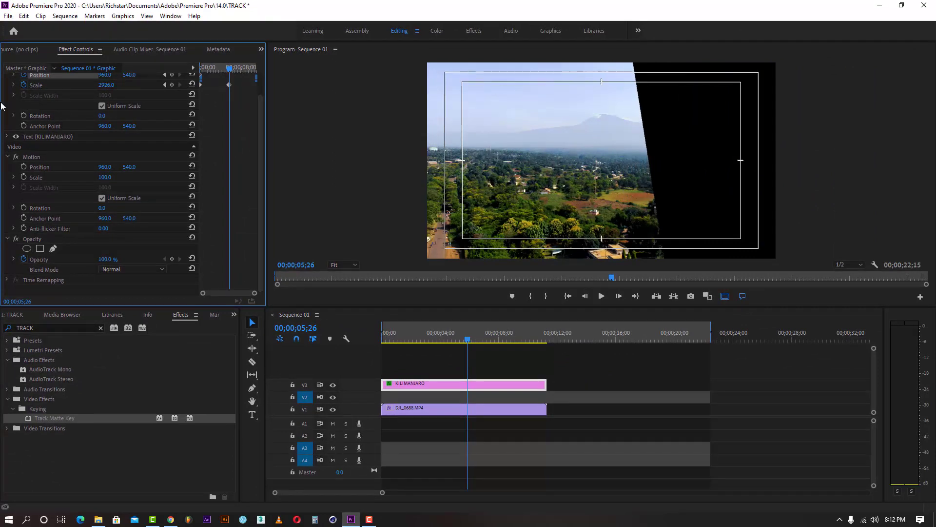
drag(106, 86, 223, 86)
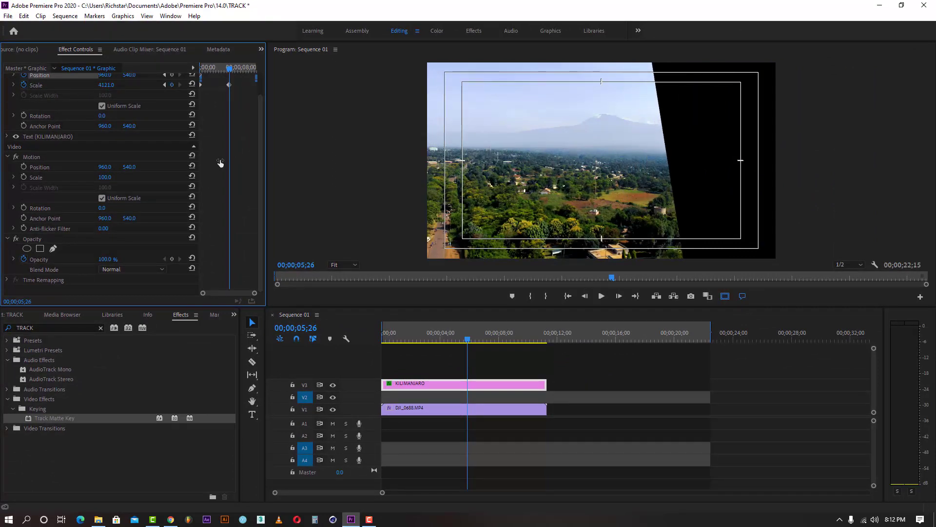
- Keyframe the title's Vector Motion Position farther right at 00;00;05;26 so the footage fills the frame, and return the playhead to the sequence start
drag(261, 117, 258, 90)
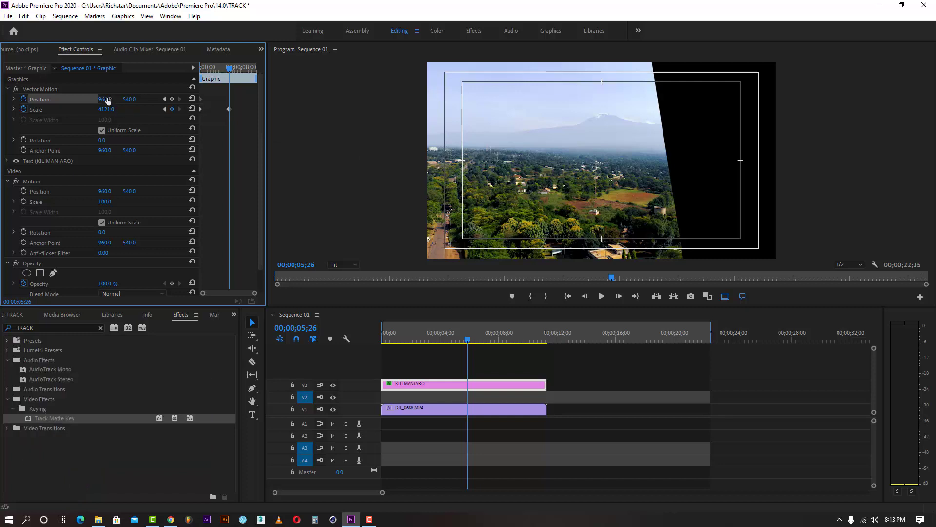
drag(107, 100, 460, 100)
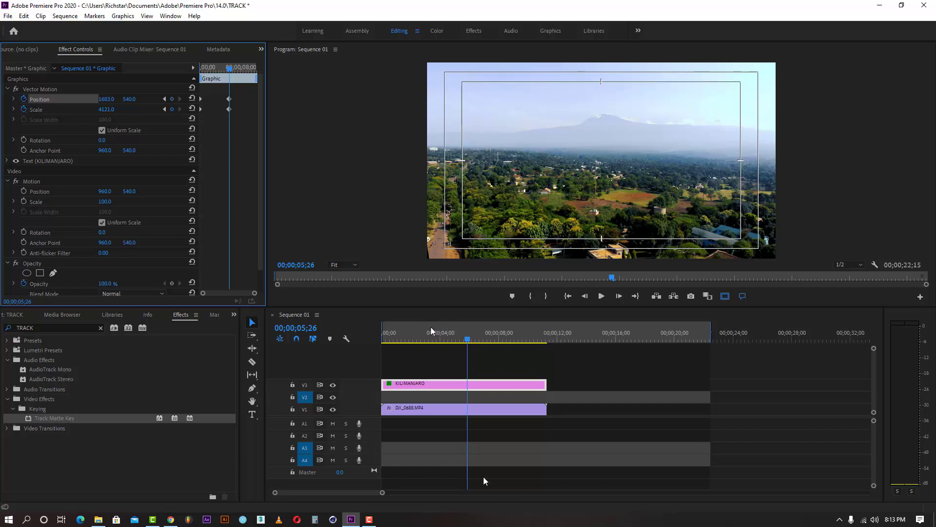
drag(430, 328, 327, 347)
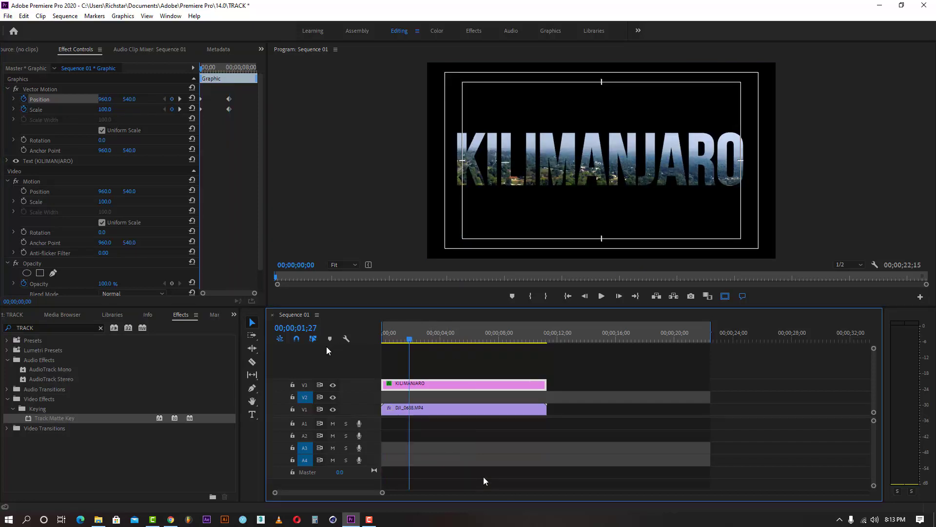